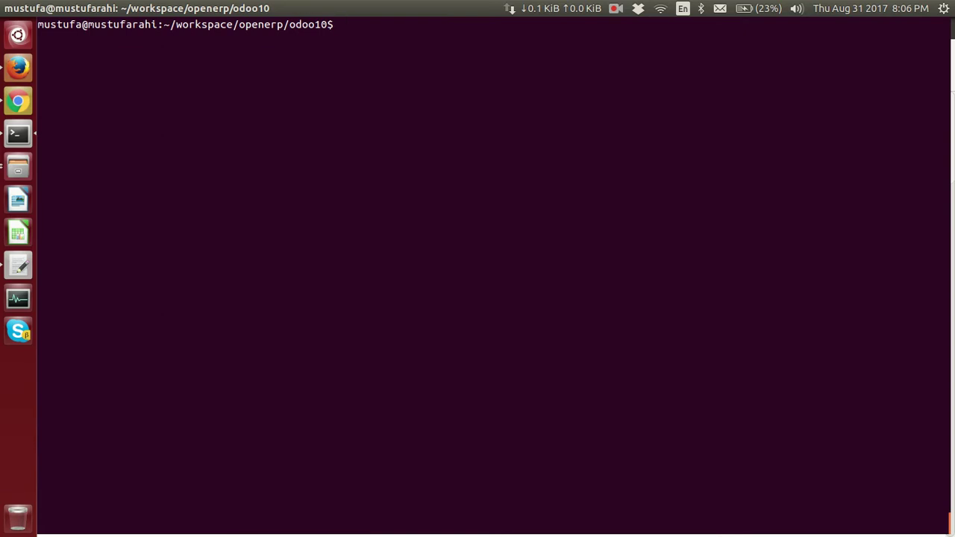
- Clear the terminal and rerun the Odoo 10 server with the microsoftv10 addons on port 8011
type("clear")
key("Up")
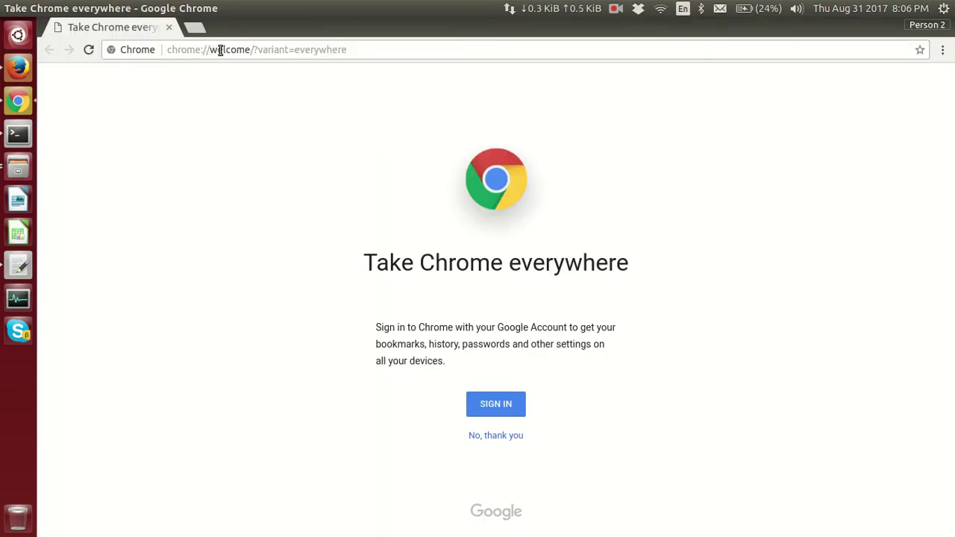
- Open localhost:8011 in Chrome
left_click_drag(220, 50, 222, 53)
key("ctrl+a")
key("BackSpace")
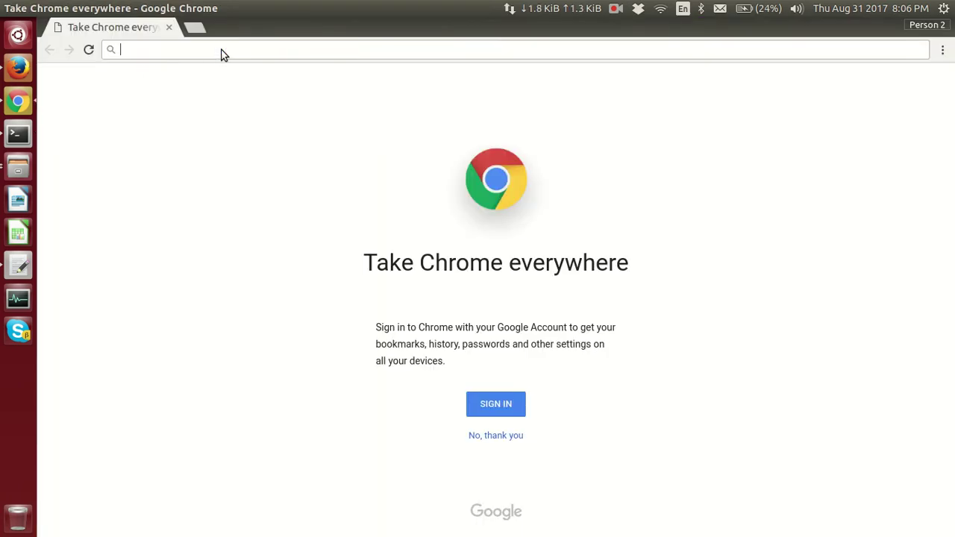
type("localh")
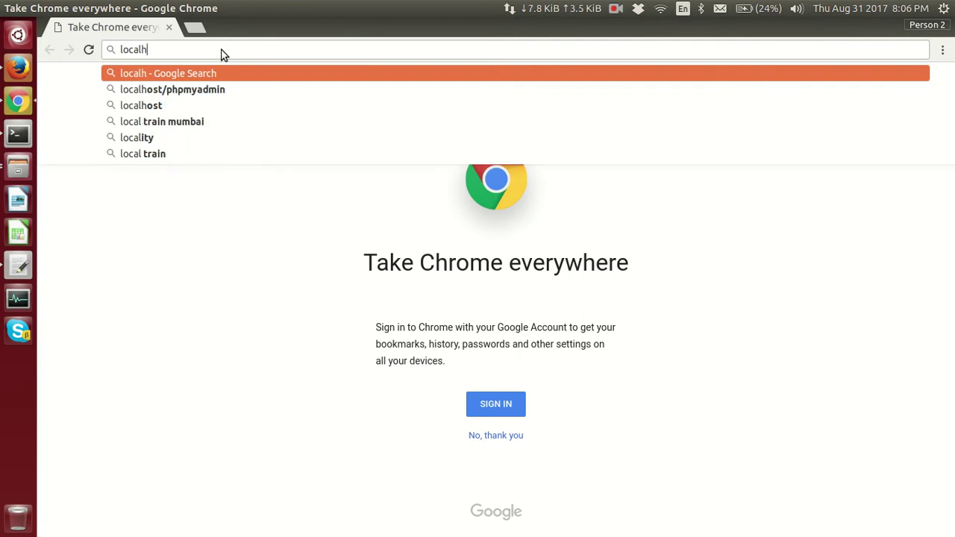
type("ost:8011")
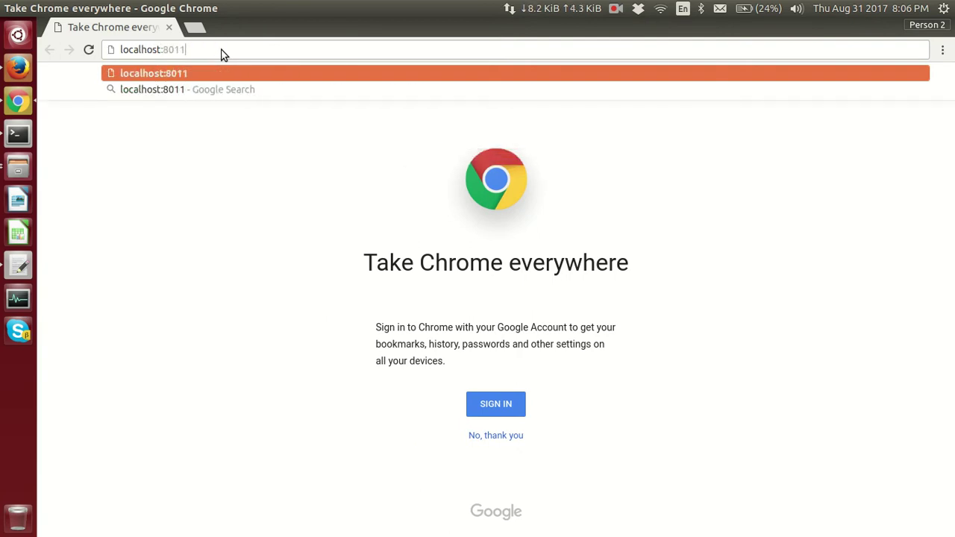
key("Return")
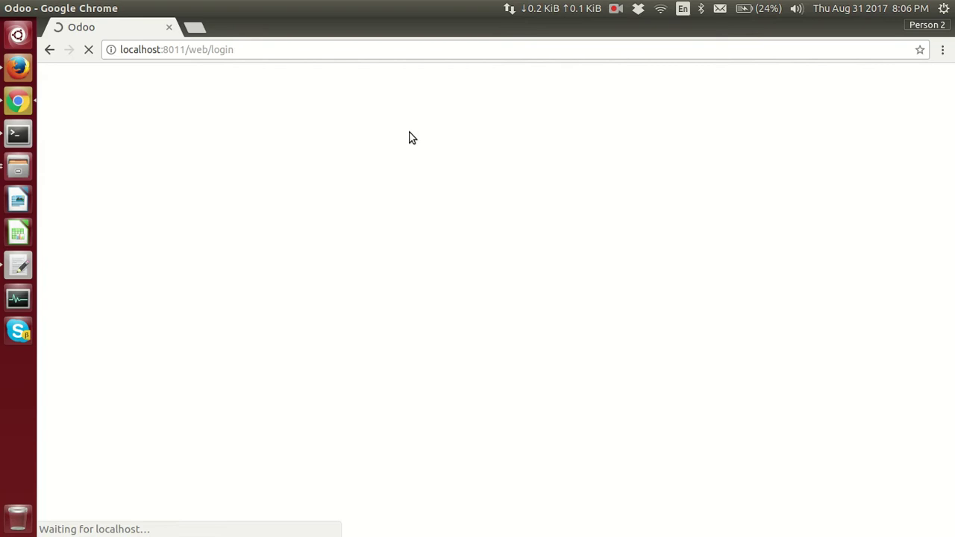
- Log in to Odoo with the administrator email and password
type("admin")
key("Tab")
type("admin")
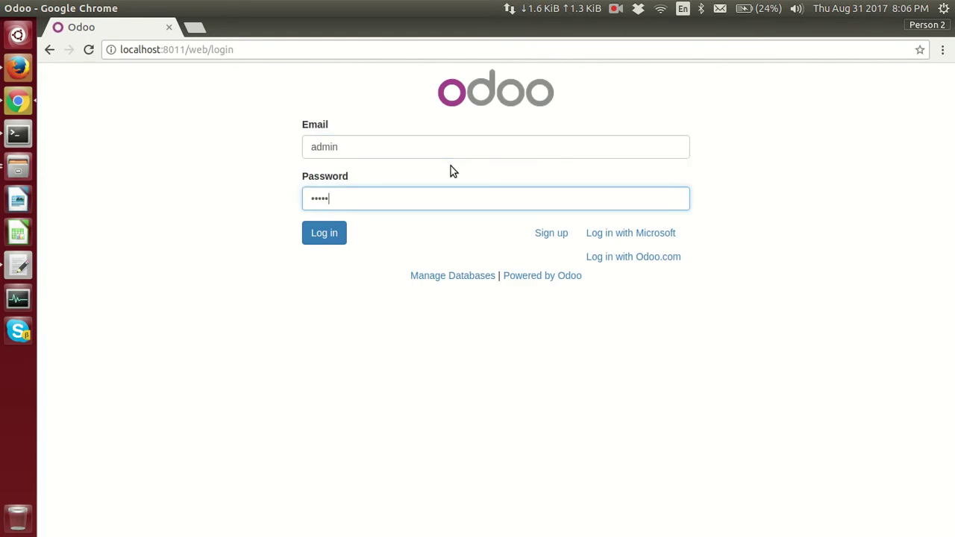
key("Return")
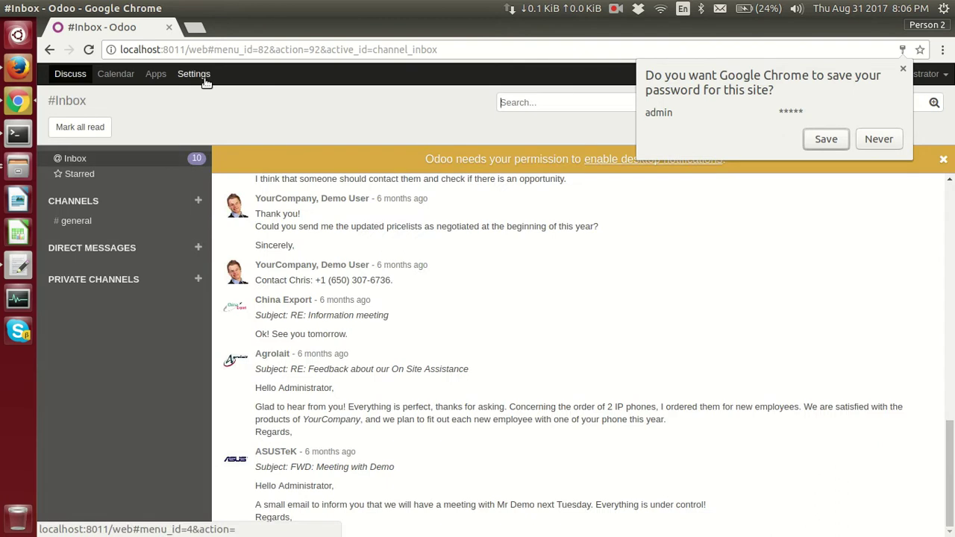
- Activate developer mode and list all users by removing the Internal Users filter
left_click(203, 77)
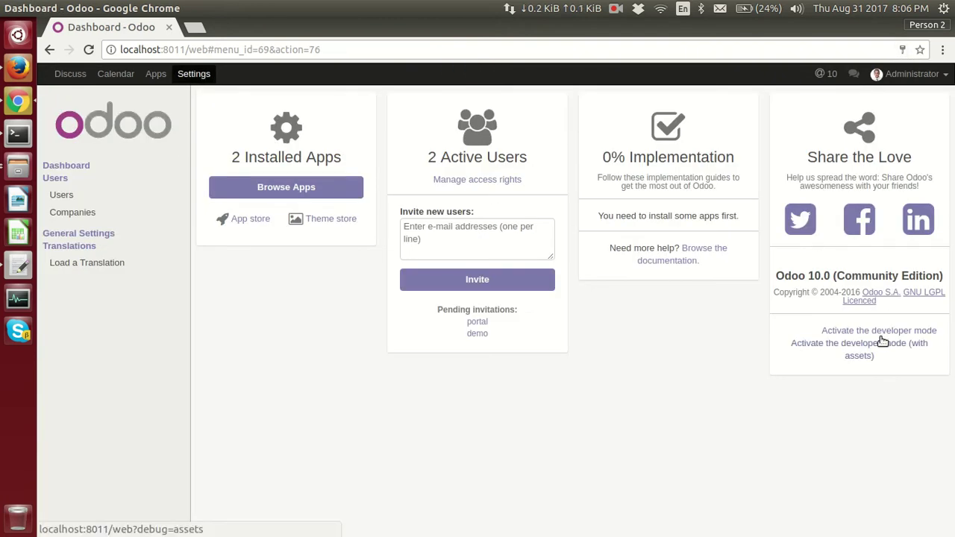
left_click(873, 331)
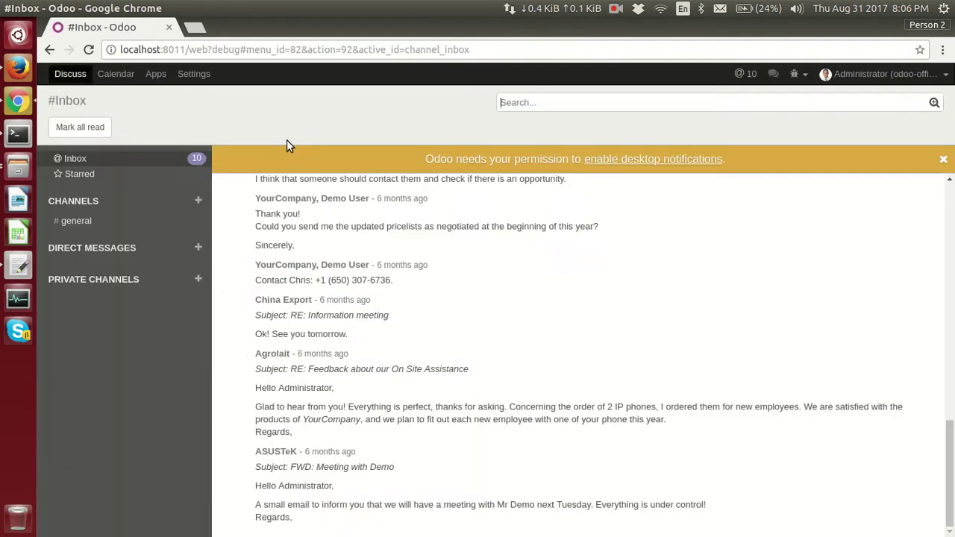
left_click(195, 74)
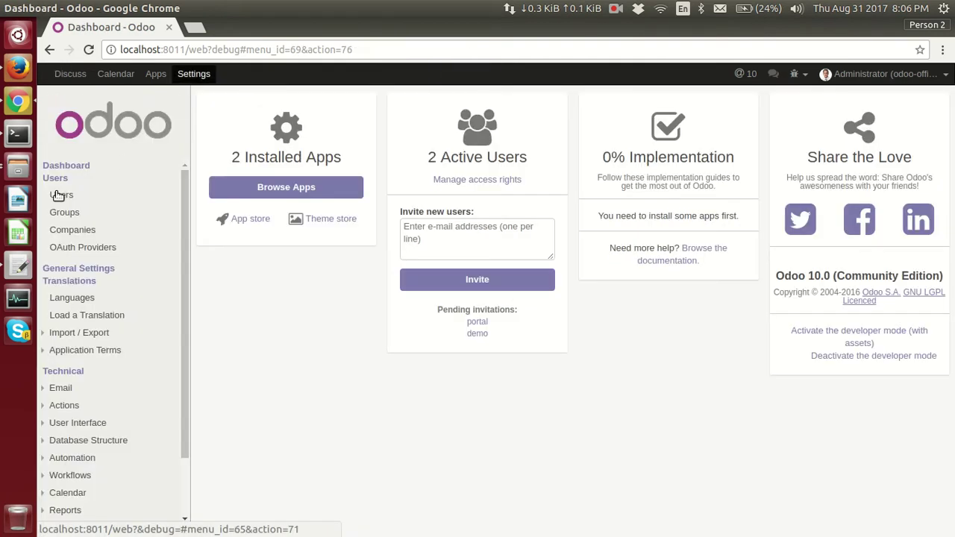
left_click(59, 195)
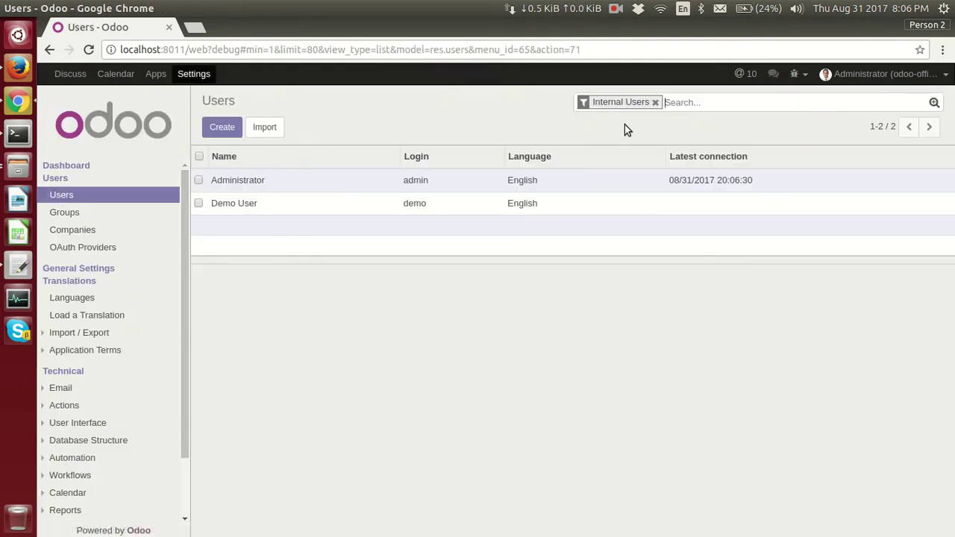
left_click(655, 103)
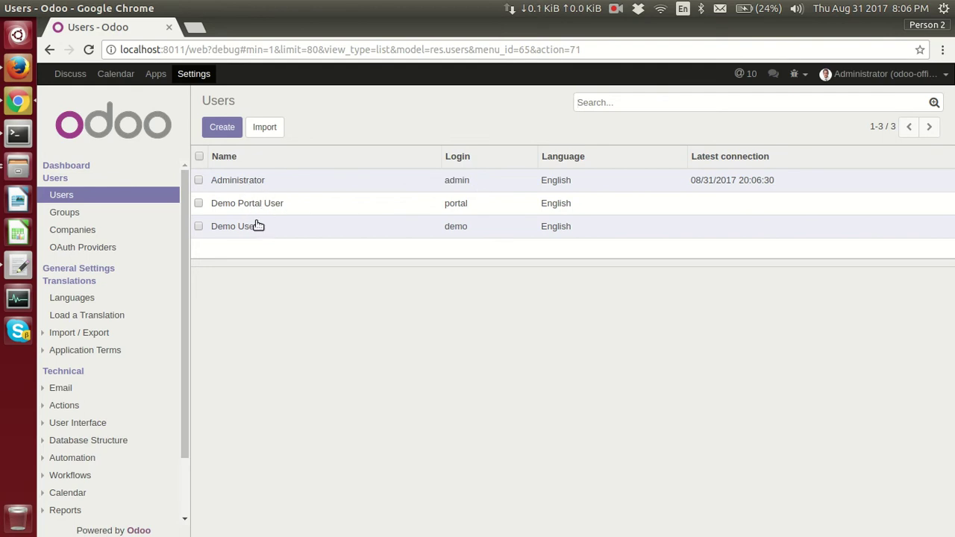
left_click(85, 248)
- Edit the Microsoft OAuth2 provider record and delete its old Client ID and Secret Key
left_click(271, 226)
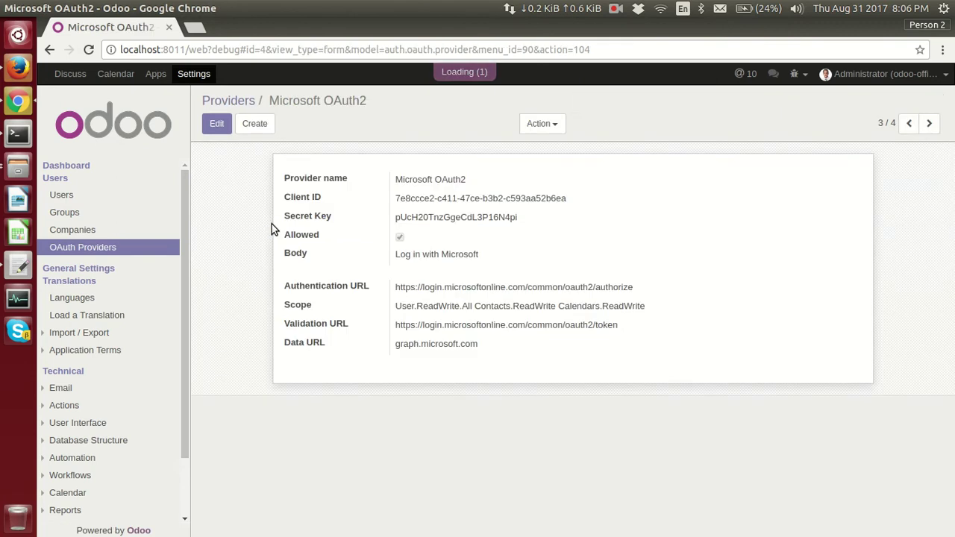
left_click(222, 127)
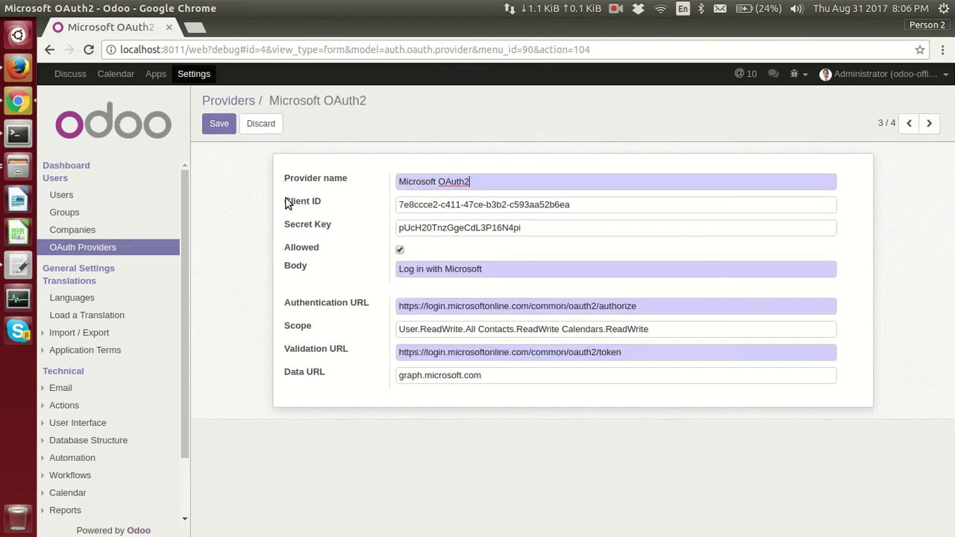
triple_click(482, 205)
key("BackSpace")
key("Tab")
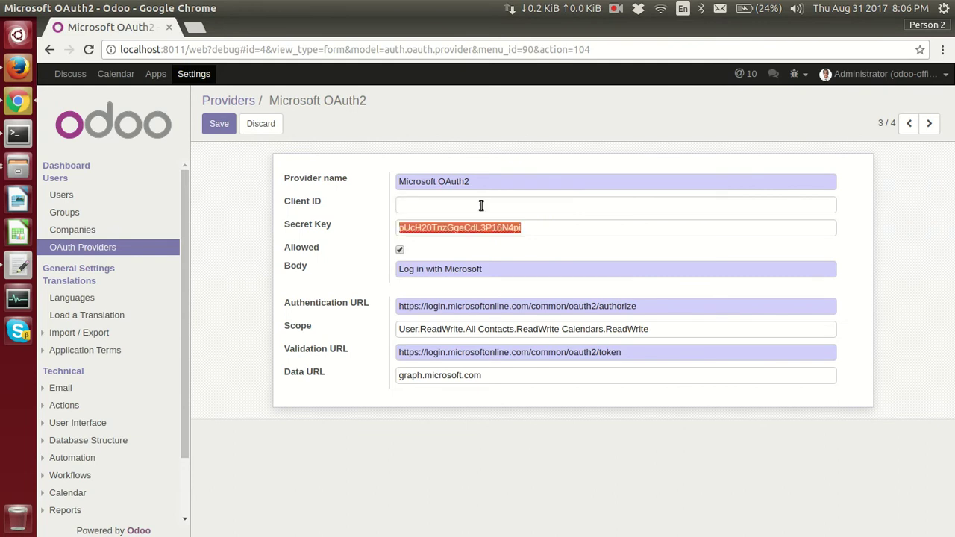
key("BackSpace")
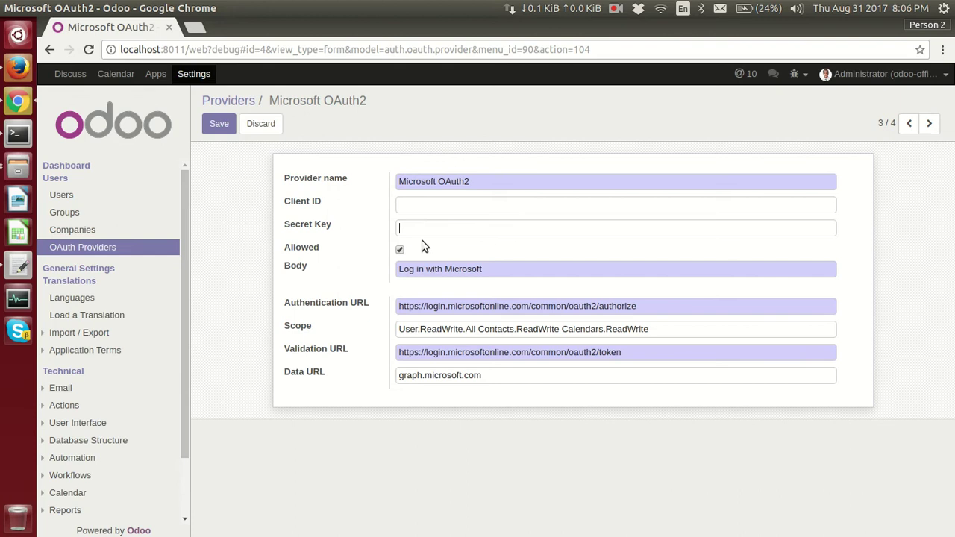
- In the Microsoft portal, copy test1's Application Id and return to My applications
key("alt+Tab")
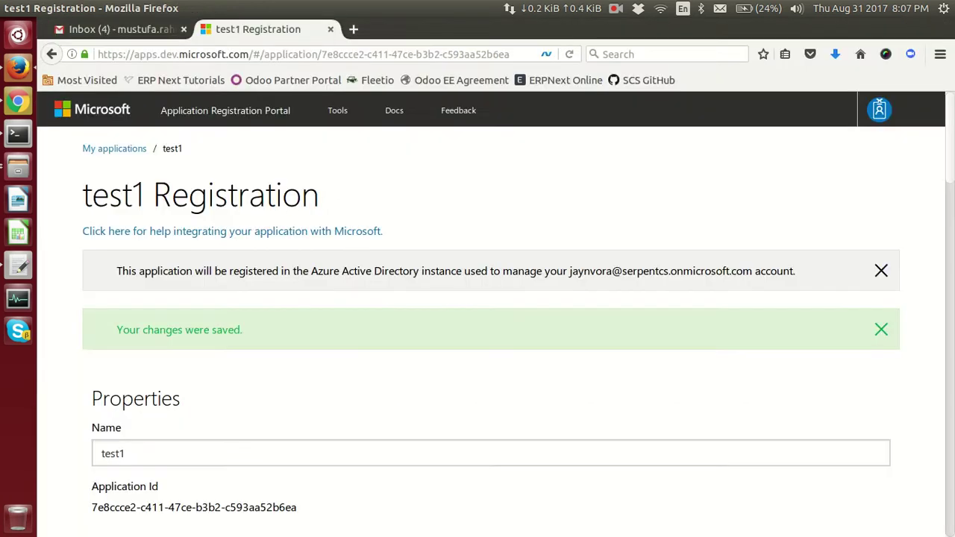
left_click_drag(134, 54, 254, 54)
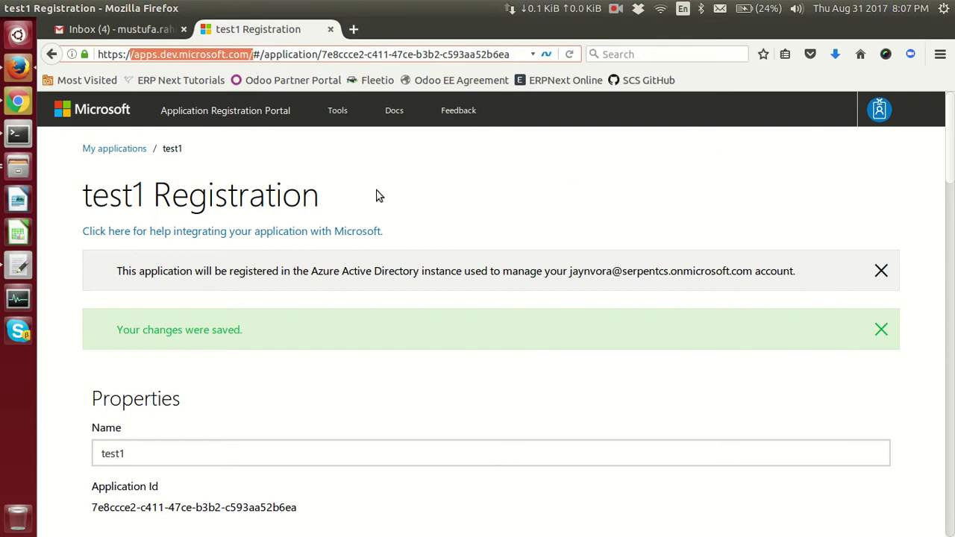
left_click(165, 120)
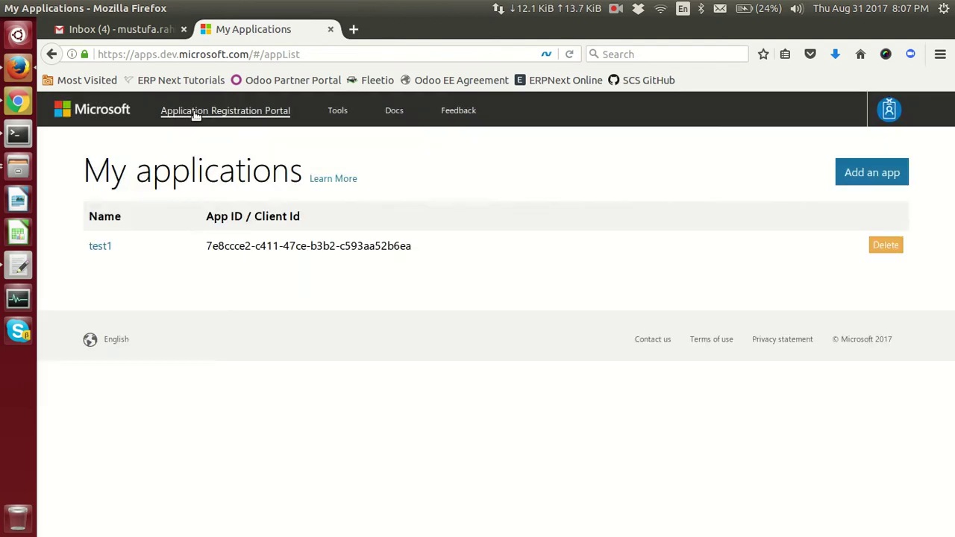
left_click(101, 247)
scroll(220, 278, "down", 4)
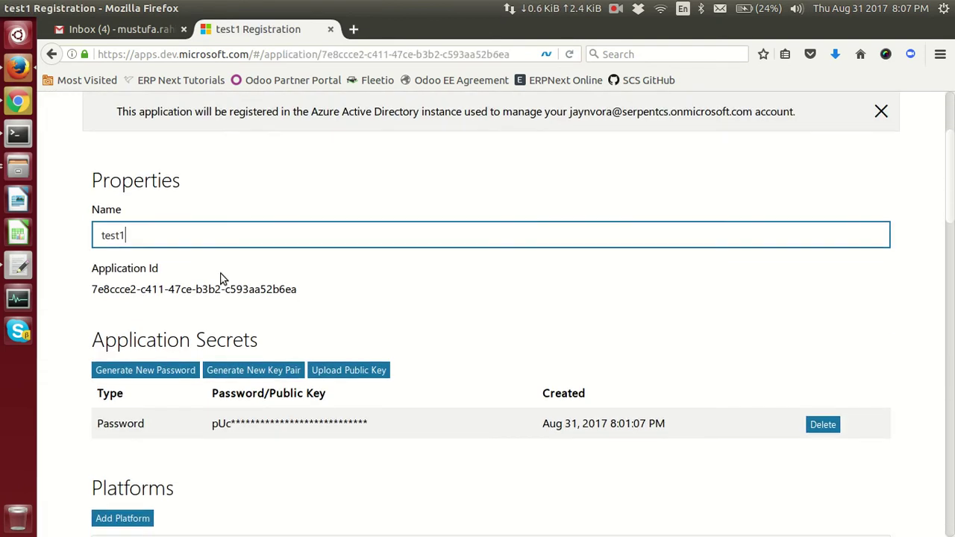
triple_click(109, 288)
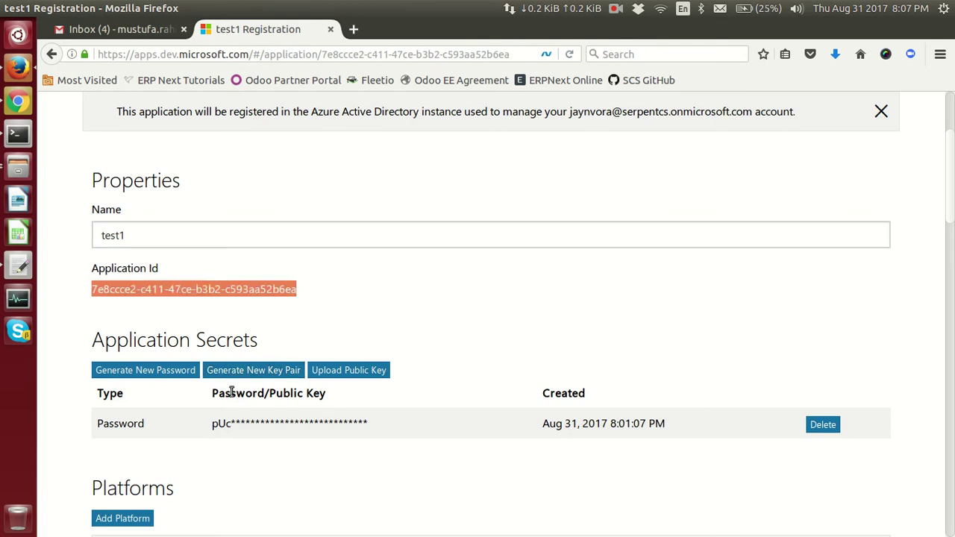
scroll(486, 353, "up", 4)
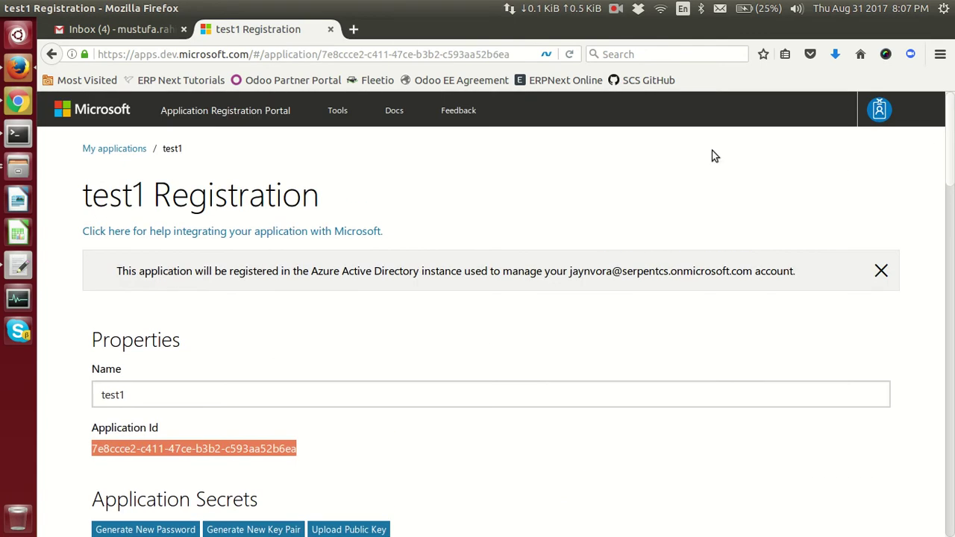
left_click(246, 112)
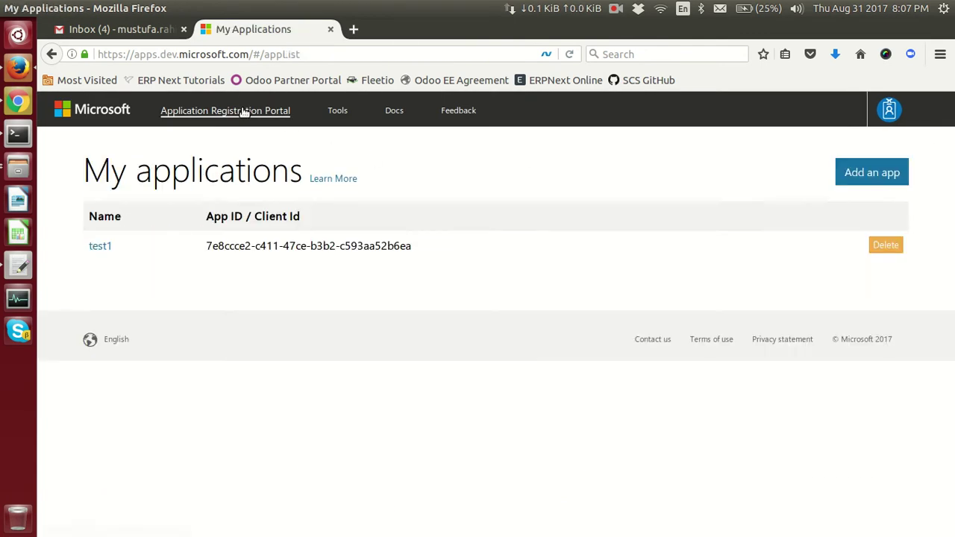
- Register a new application named test2 in the Microsoft portal
left_click(877, 174)
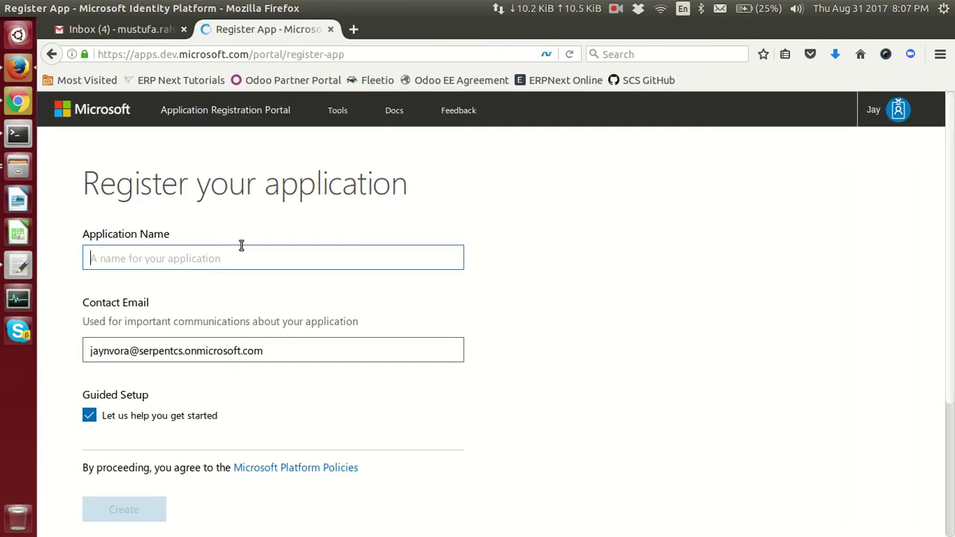
type("test2")
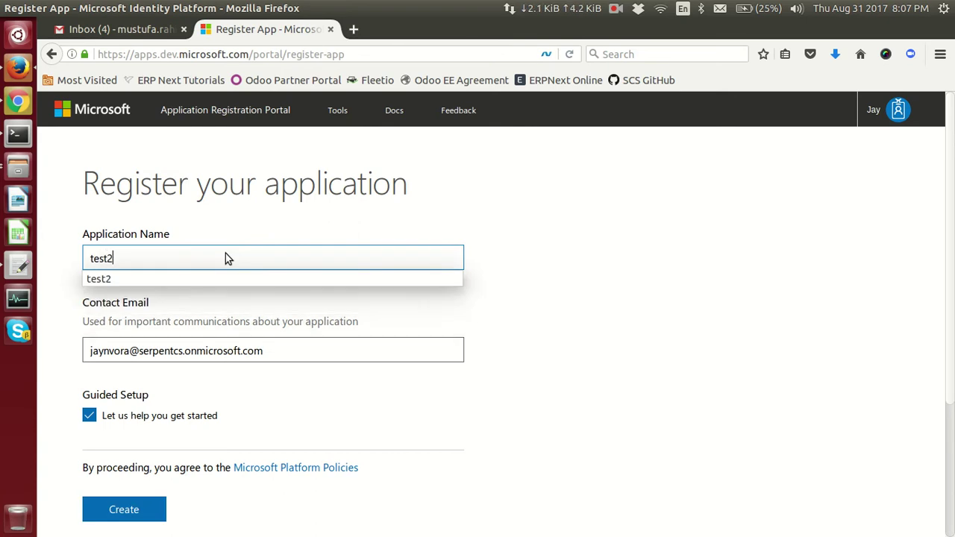
scroll(171, 394, "down", 3)
left_click(150, 389)
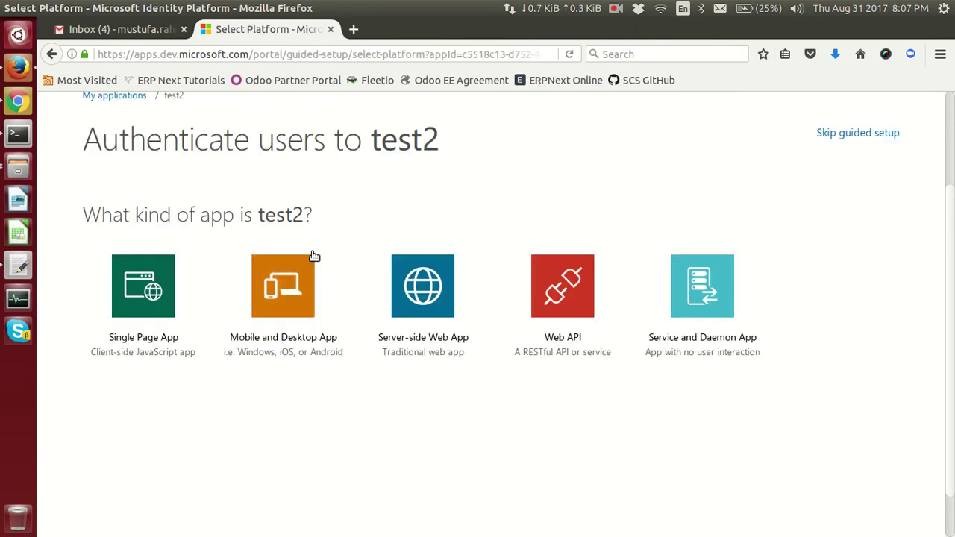
- Copy test2's Application Id and paste it into Odoo's Client ID field
left_click(120, 215)
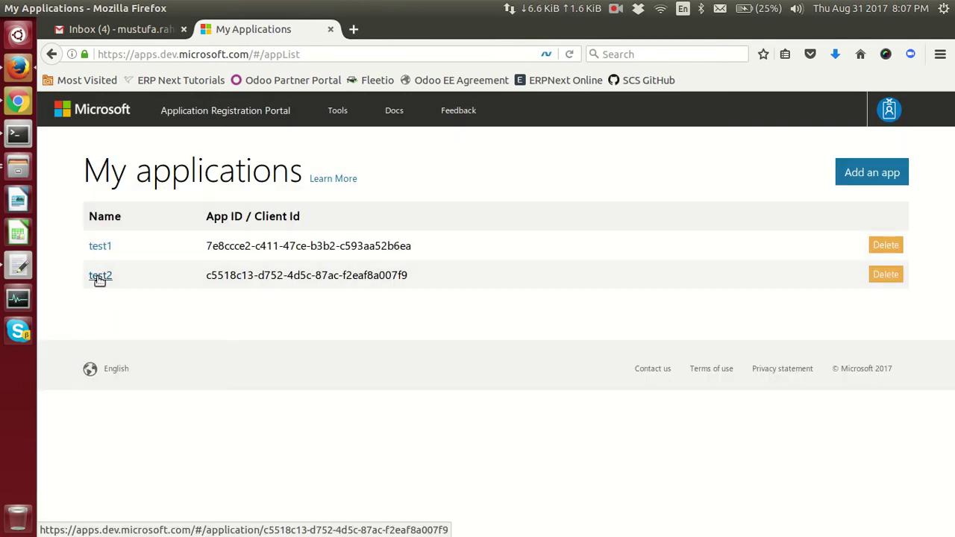
left_click(99, 276)
scroll(227, 272, "down", 2)
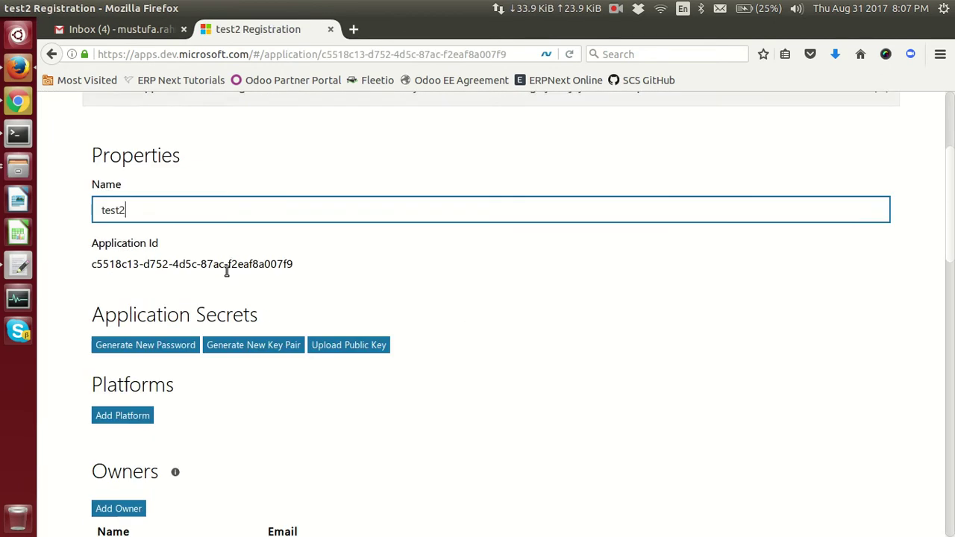
triple_click(143, 254)
key("ctrl+c")
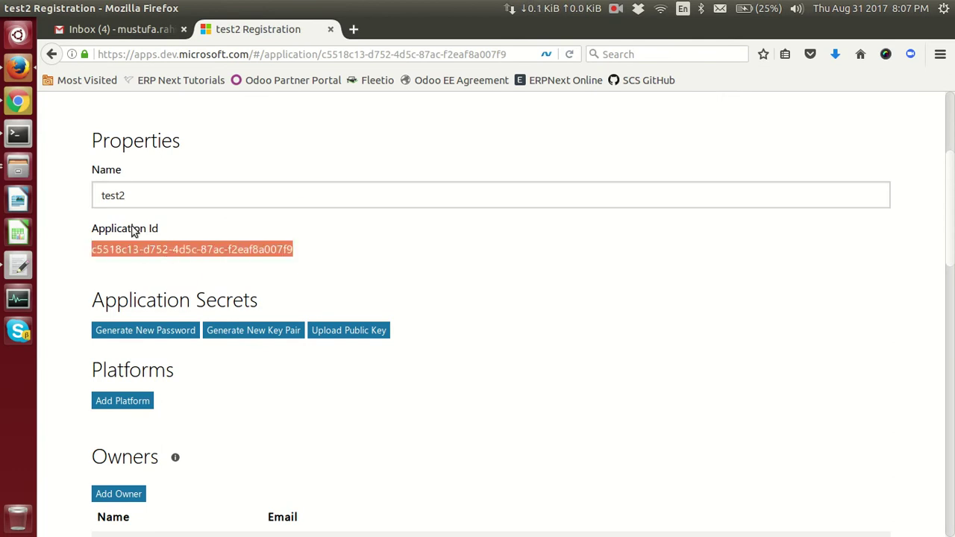
key("alt+Tab")
left_click(432, 204)
key("ctrl+v")
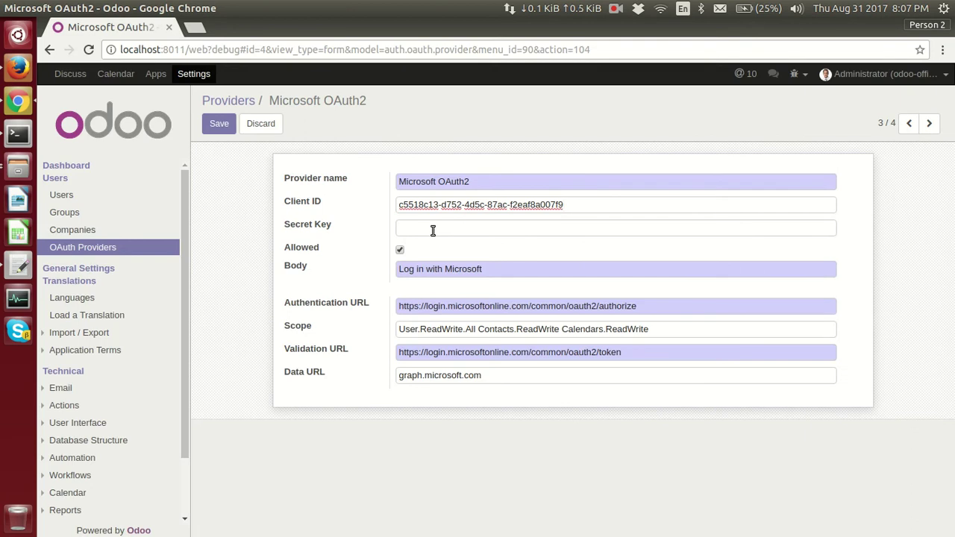
left_click(433, 231)
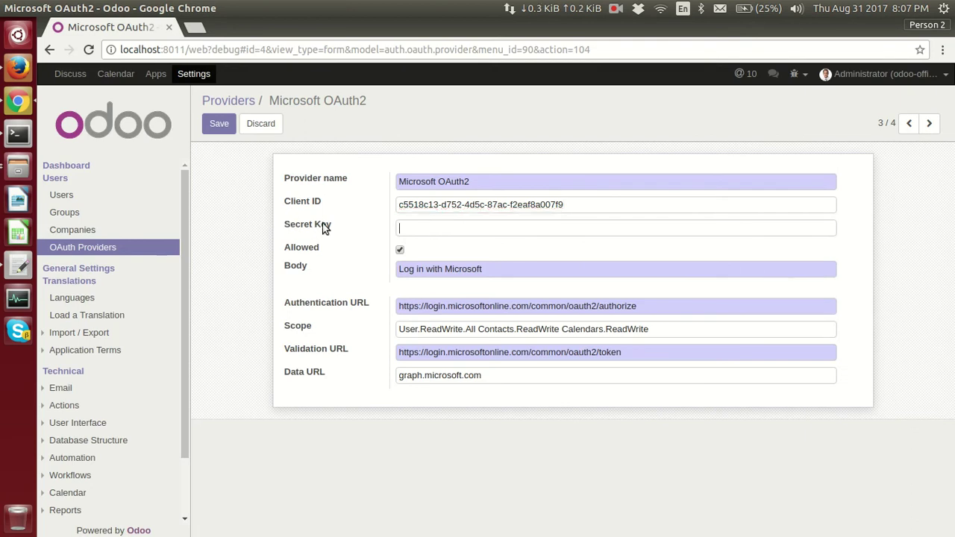
- Generate a new application password for test2 and copy it
key("alt+Tab")
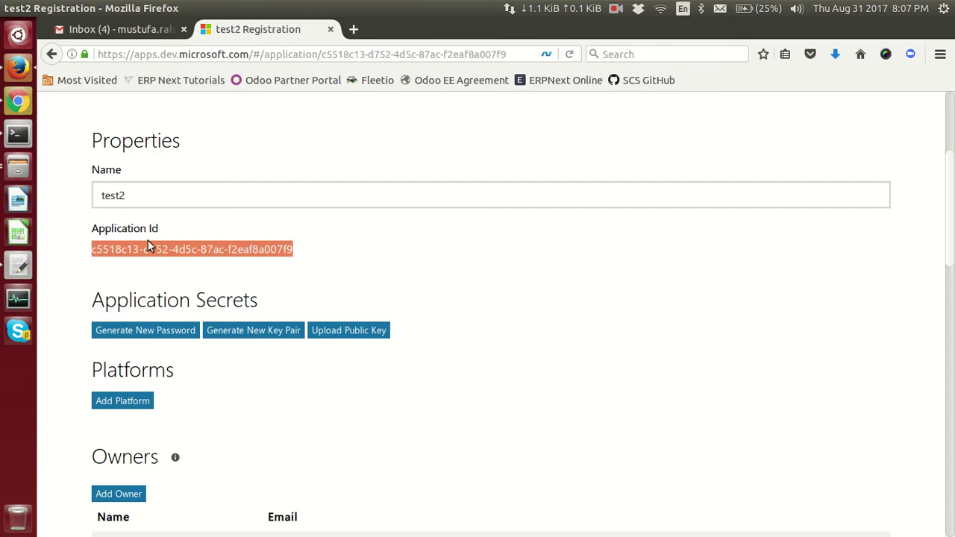
scroll(147, 240, "down", 3)
left_click(143, 211)
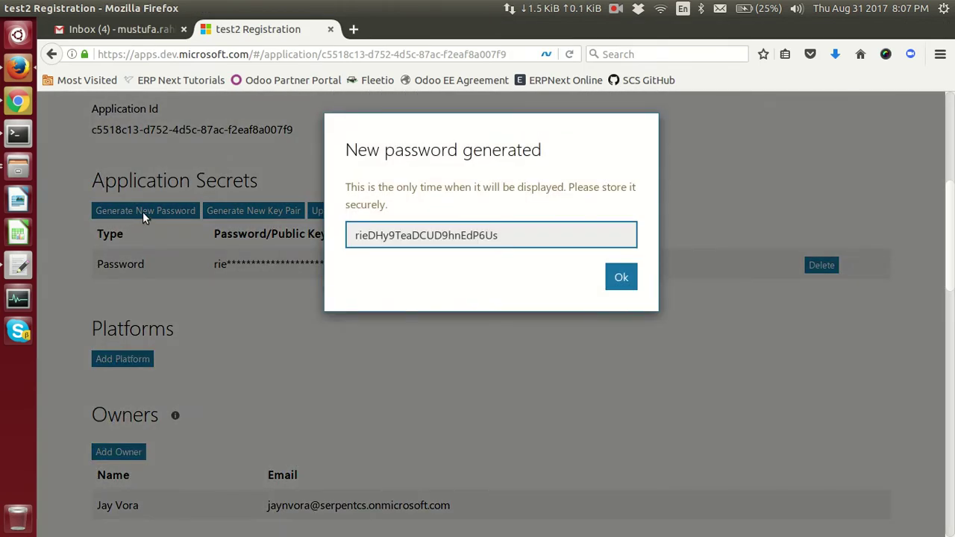
double_click(419, 235)
key("ctrl+c")
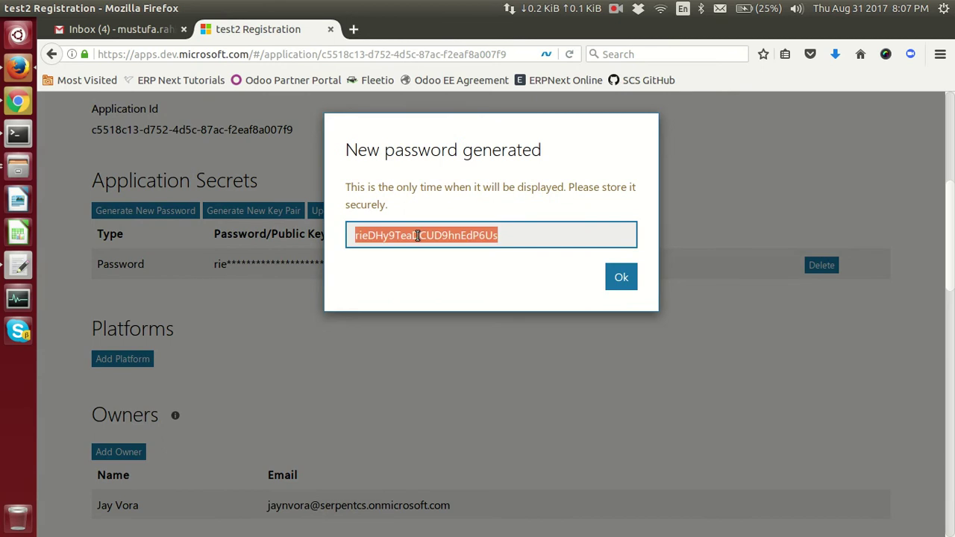
left_click(621, 277)
- Paste test2's generated password as the Secret Key and save the Microsoft OAuth2 provider
key("alt+Tab")
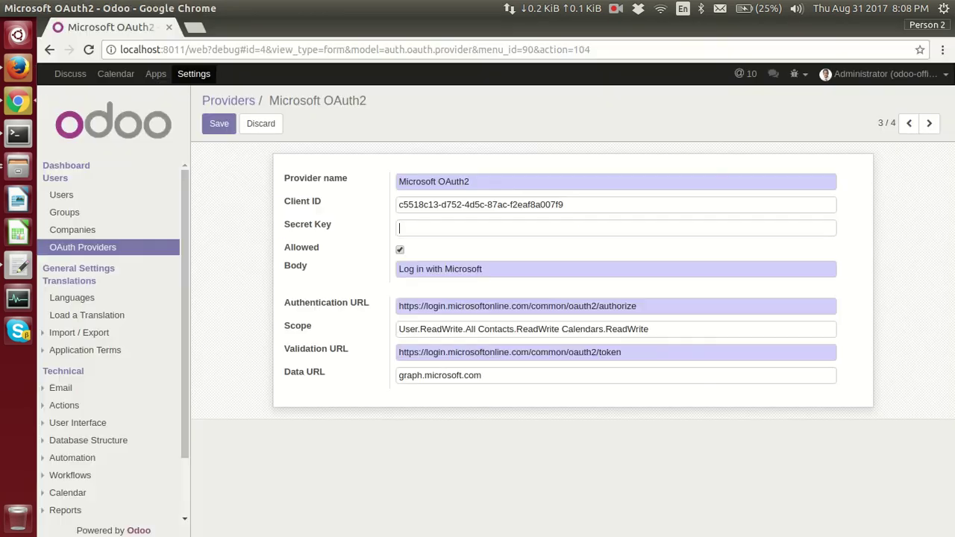
key("ctrl+v")
left_click(214, 124)
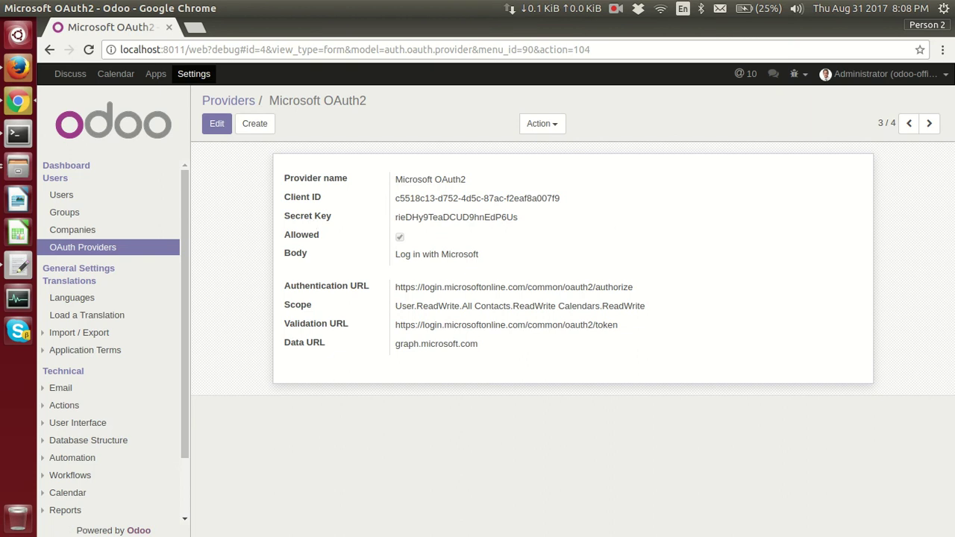
key("alt+Tab")
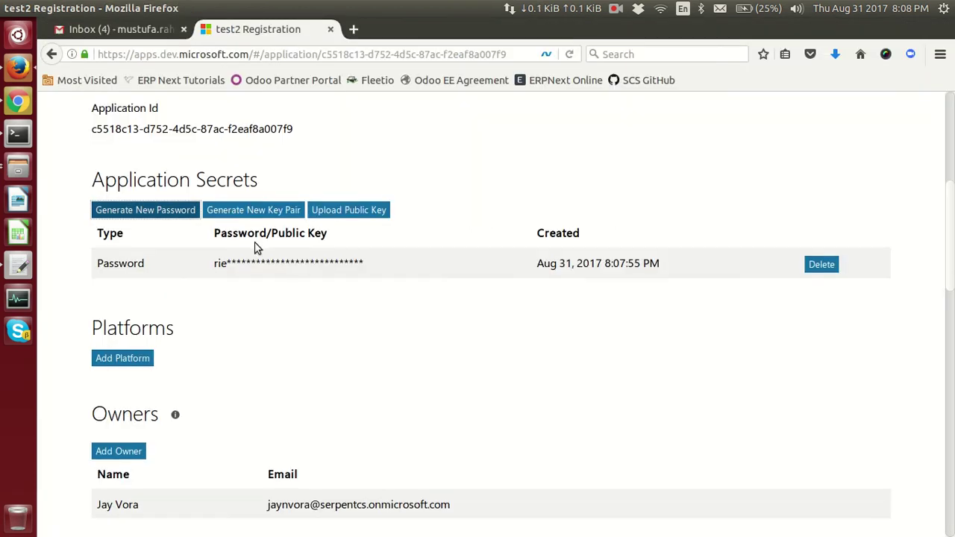
scroll(174, 257, "down", 2)
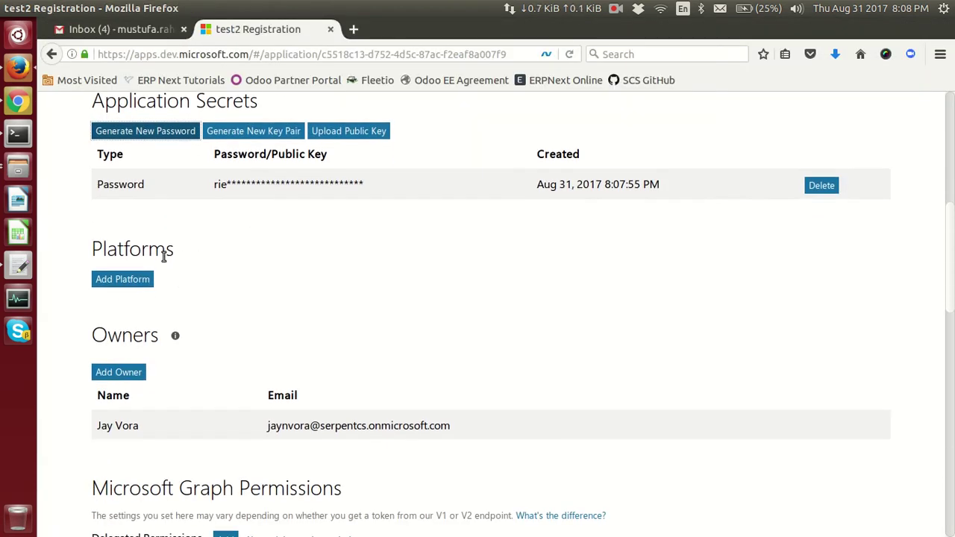
left_click(123, 278)
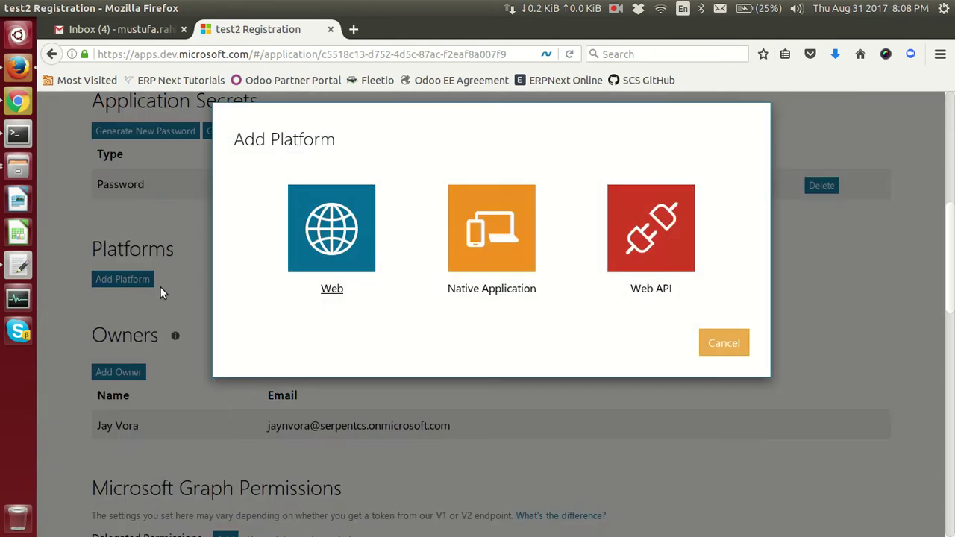
left_click(329, 265)
left_click(243, 410)
scroll(463, 323, "down", 4)
type("loca")
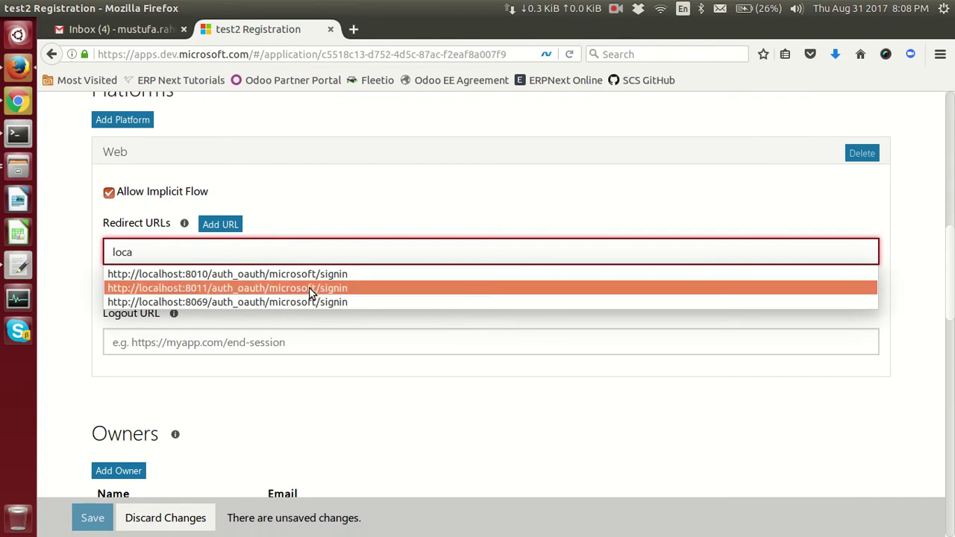
left_click(311, 290)
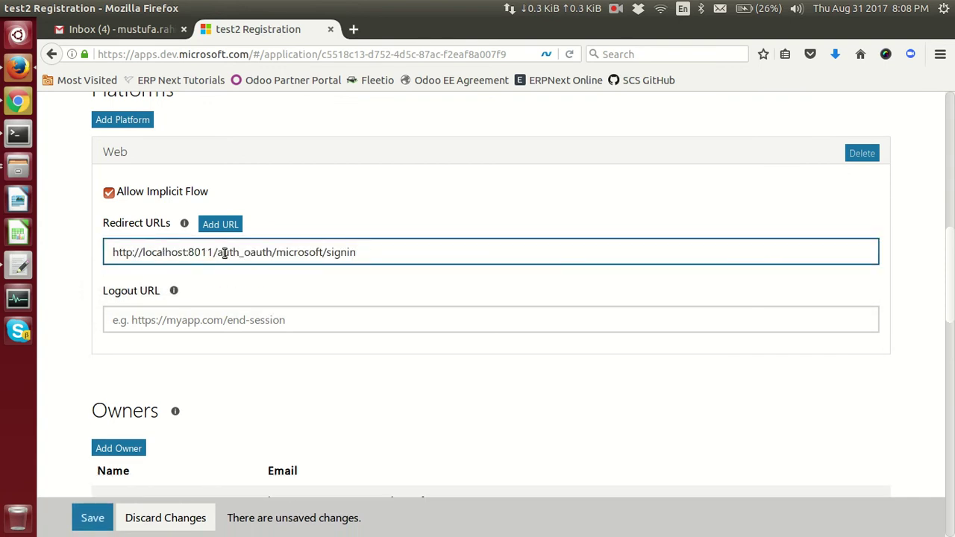
scroll(403, 259, "down", 10)
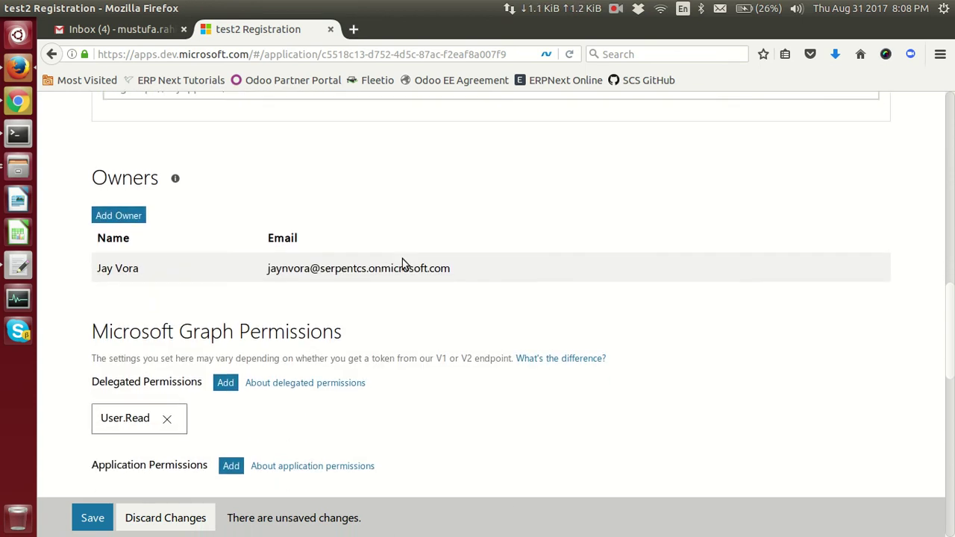
scroll(403, 260, "down", 1)
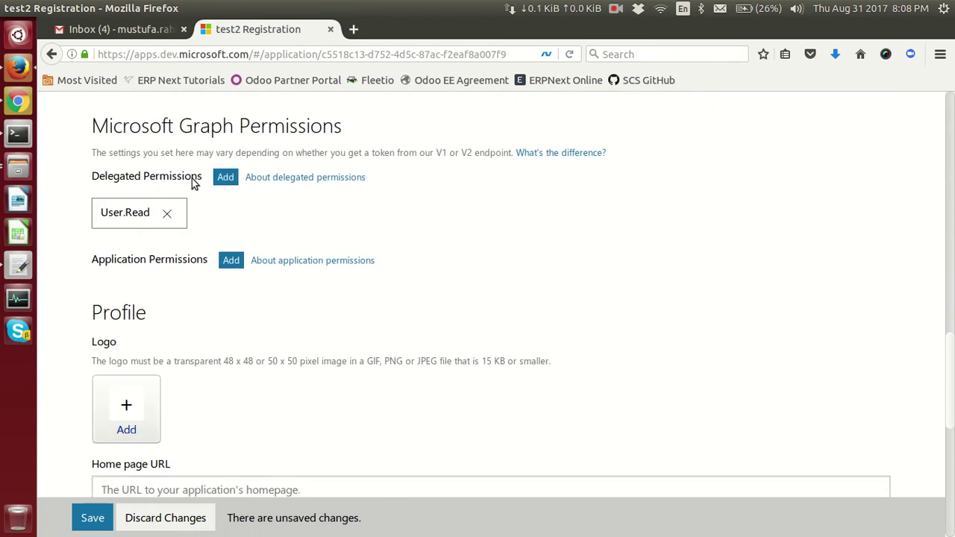
- Grant test2 the User.ReadWrite.All delegated permission and save the registration
left_click(227, 178)
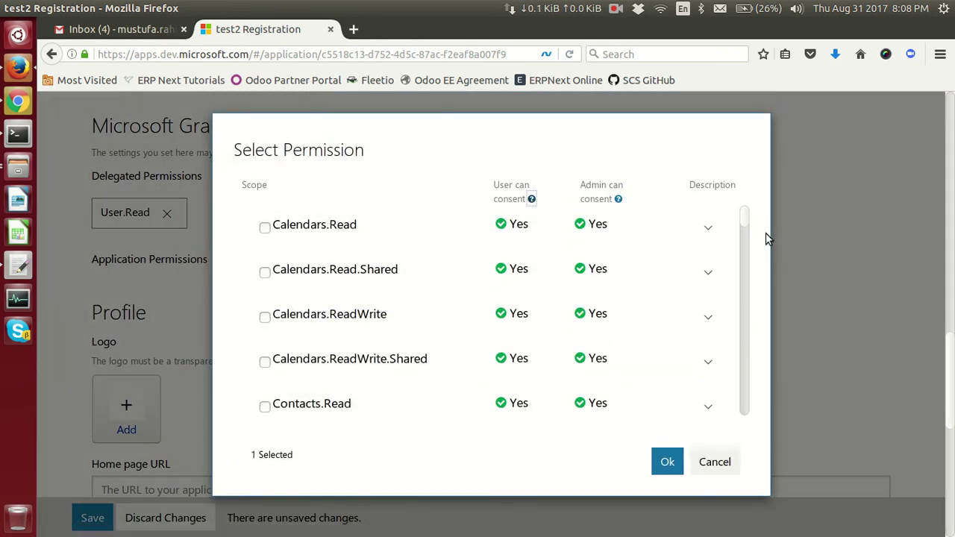
left_click_drag(744, 217, 734, 421)
left_click(316, 346)
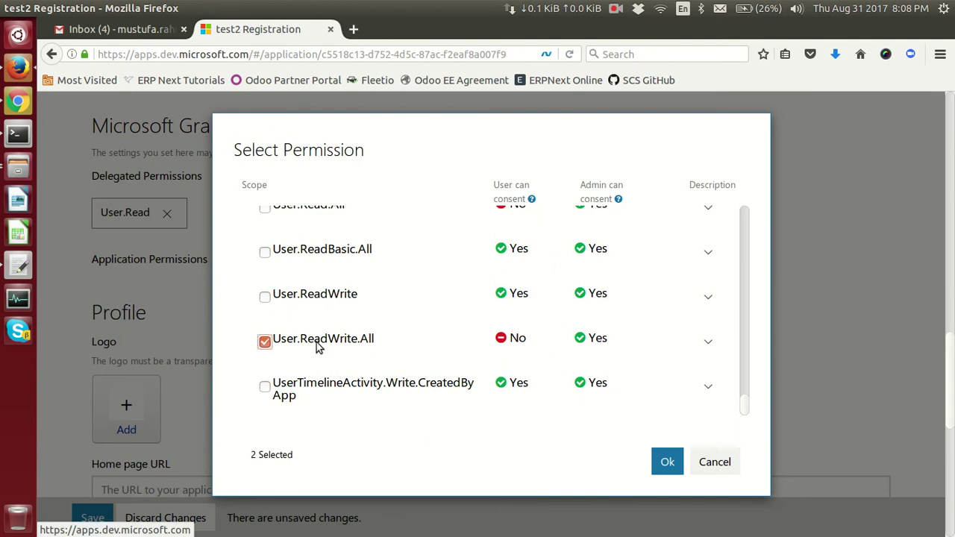
left_click(667, 462)
scroll(297, 328, "down", 6)
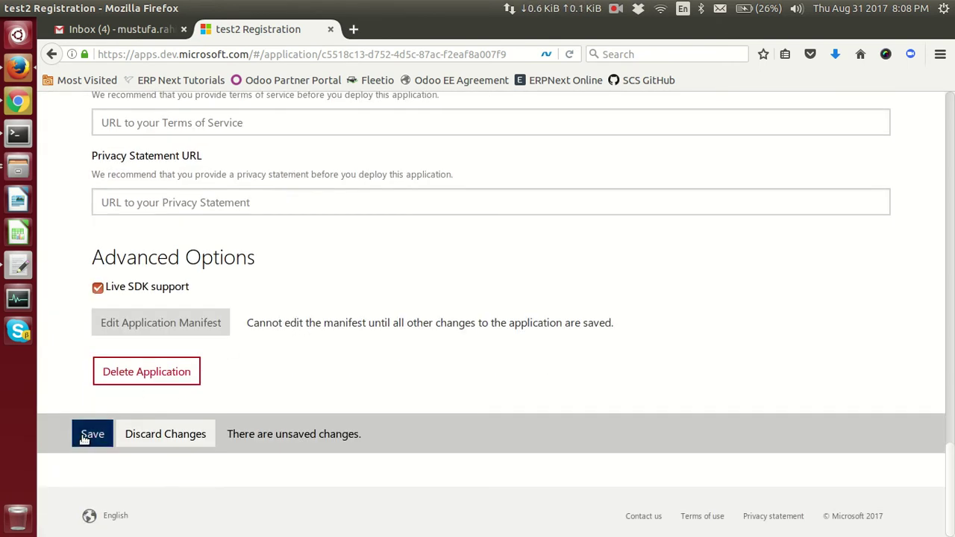
left_click(86, 435)
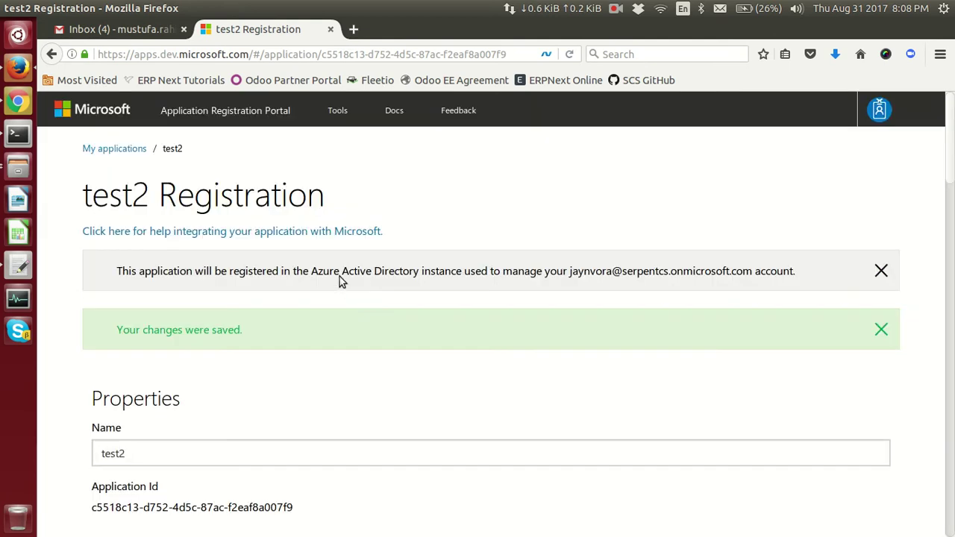
- Log the Administrator out of Odoo and begin signing in with Microsoft for the test2 app
left_click(18, 101)
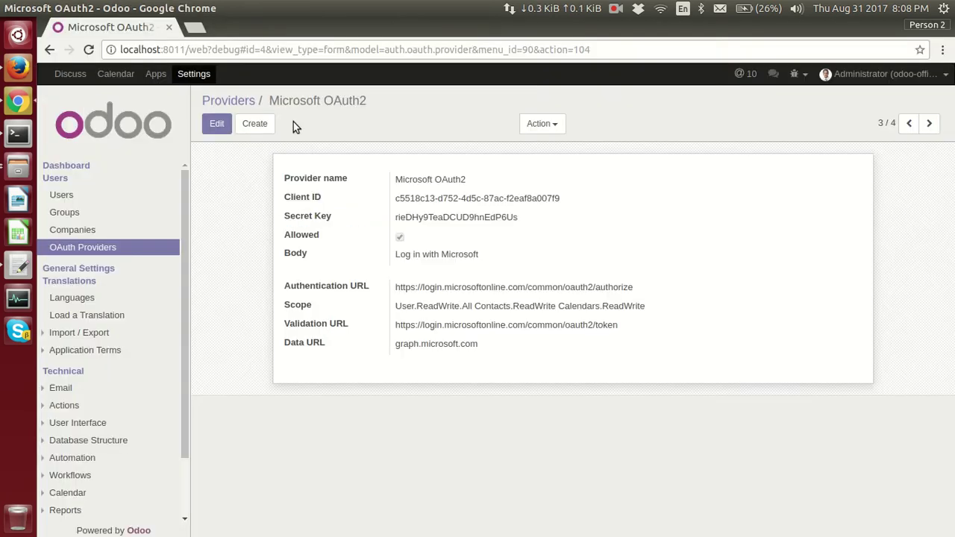
left_click(887, 74)
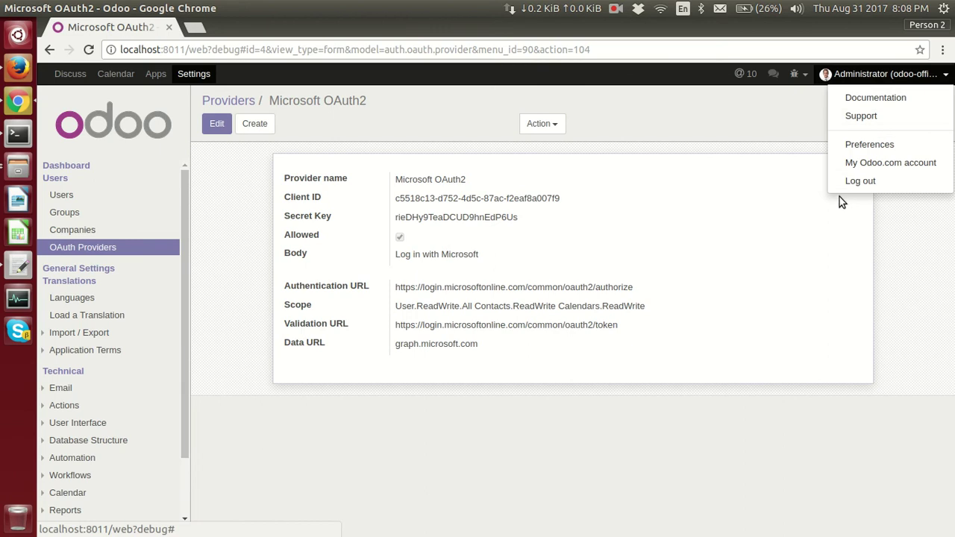
left_click(866, 182)
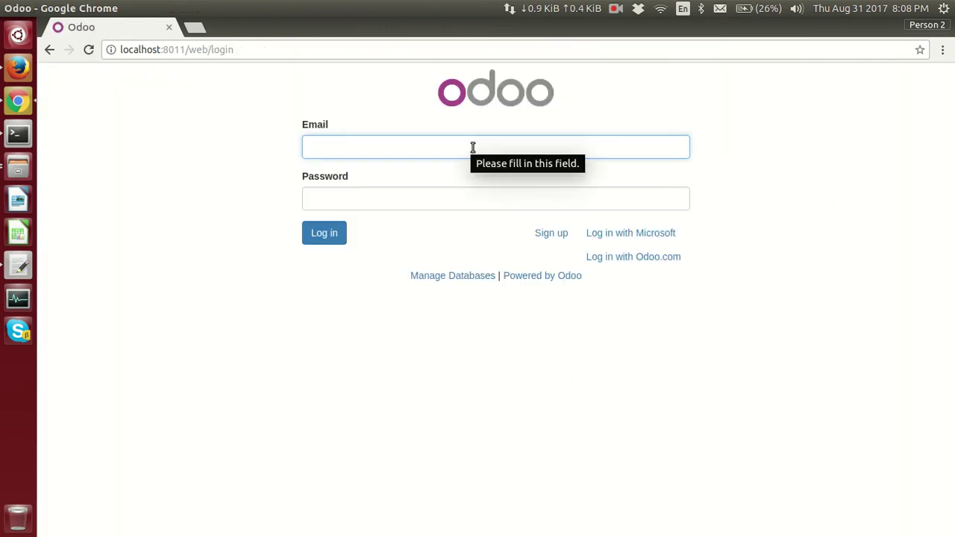
left_click(641, 236)
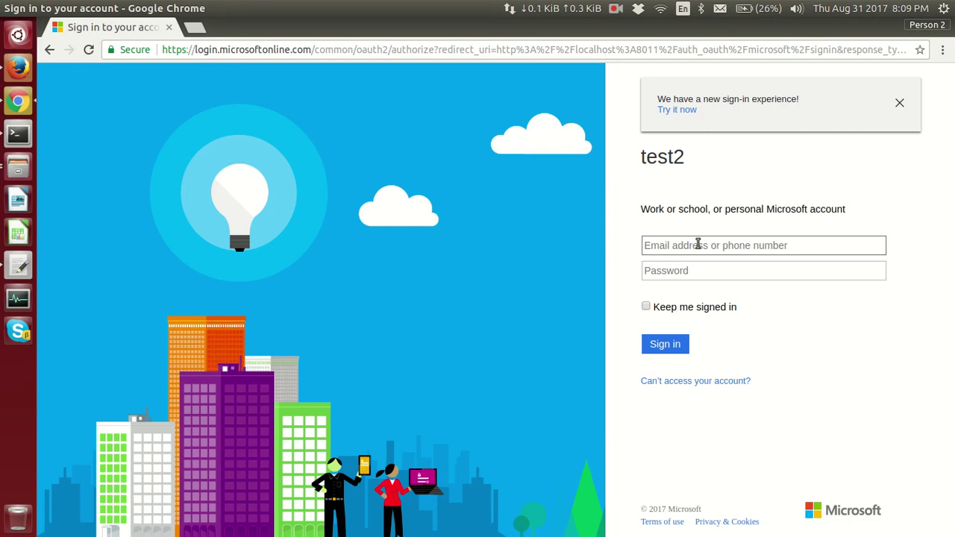
- Copy the work account's e-mail from the notes file into the Microsoft sign-in form
key("alt+Tab")
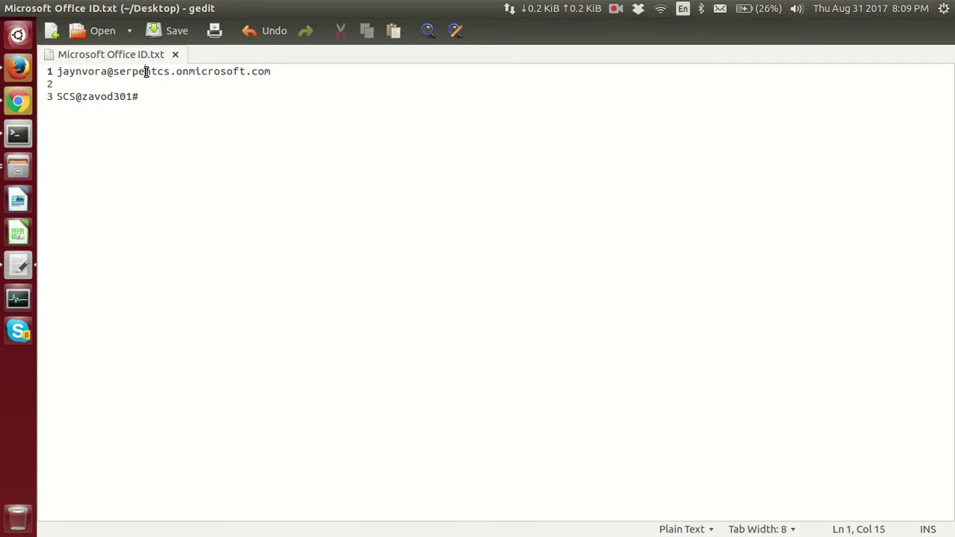
triple_click(145, 71)
key("ctrl+c")
key("alt+Tab")
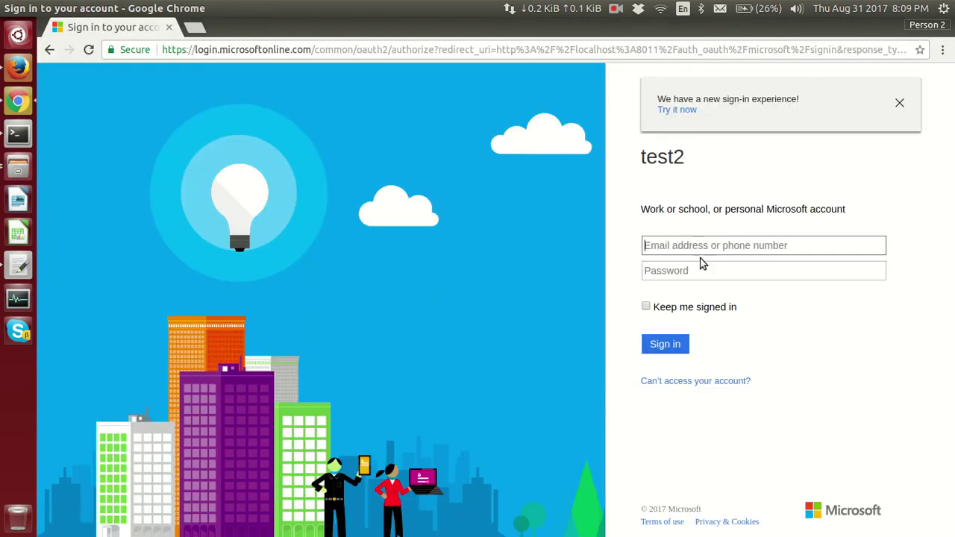
key("ctrl+v")
- Paste the account password from the notes file, sign in, and accept test2's permission request
left_click(723, 271)
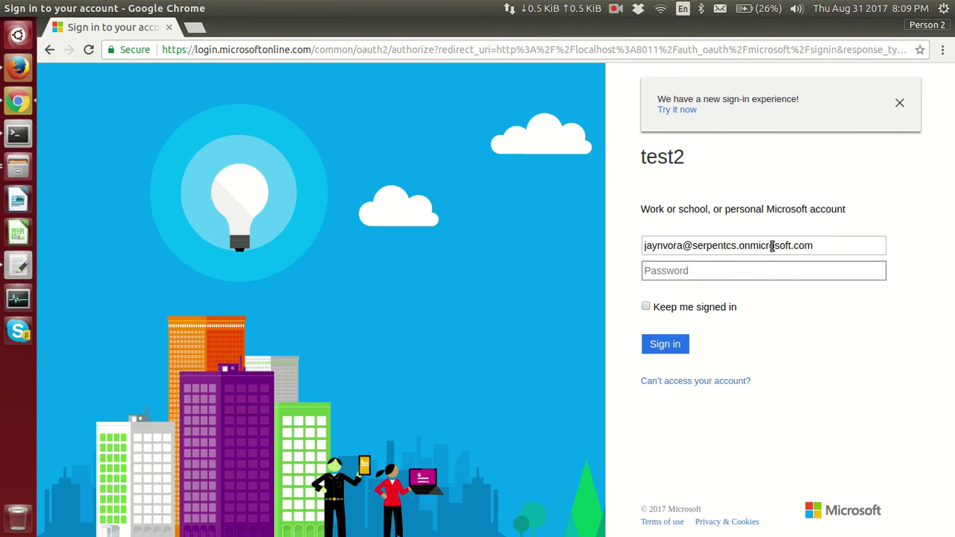
key("alt+Tab")
left_click(122, 96)
triple_click(85, 97)
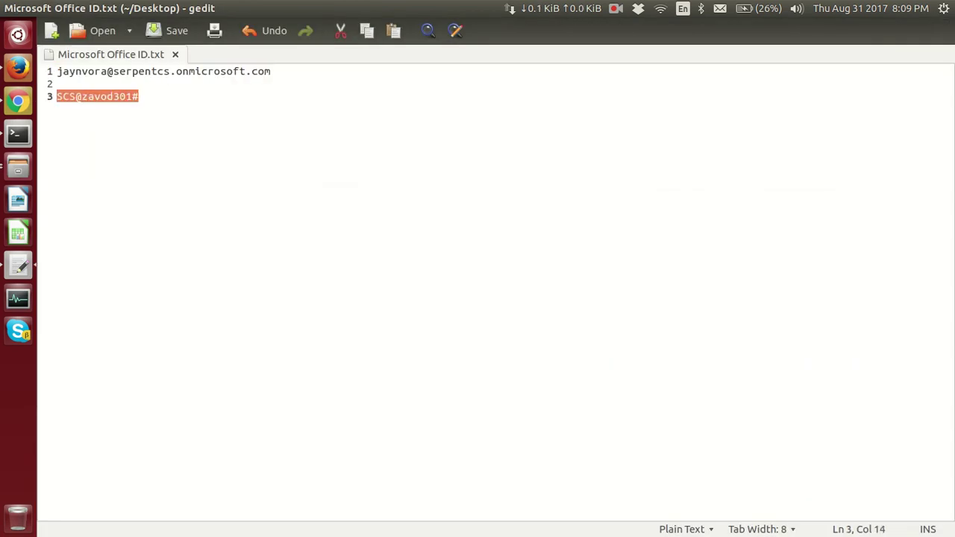
key("ctrl+c")
key("alt+Tab")
key("alt+Tab")
key("ctrl+v")
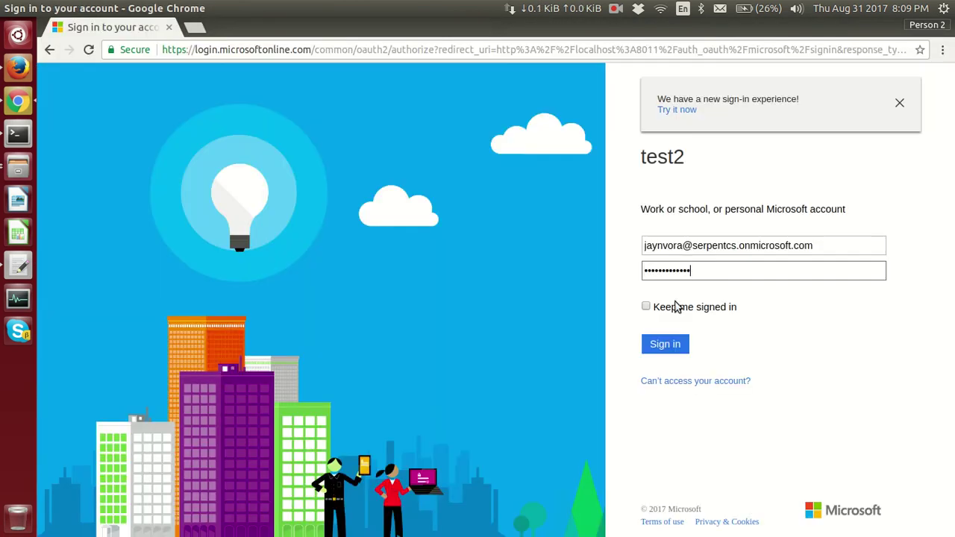
left_click(672, 344)
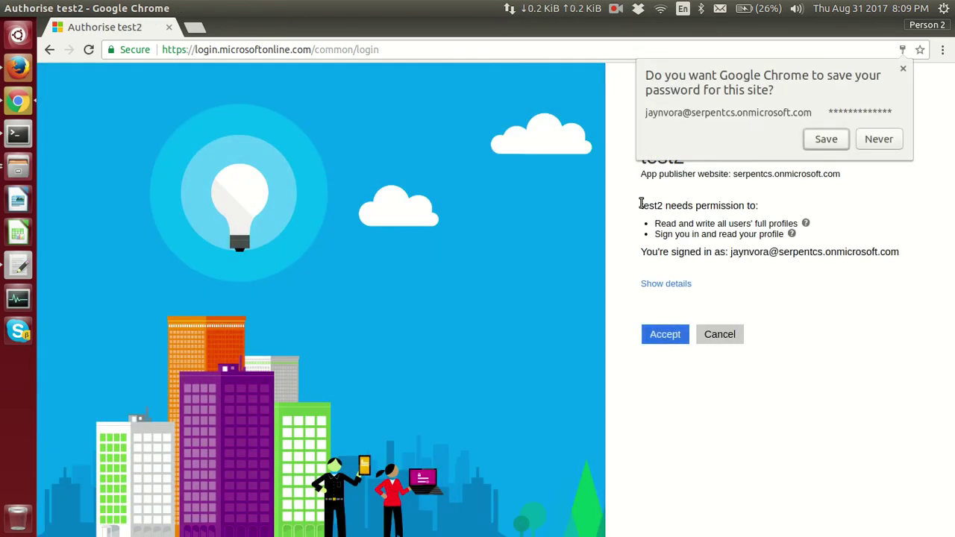
left_click(666, 337)
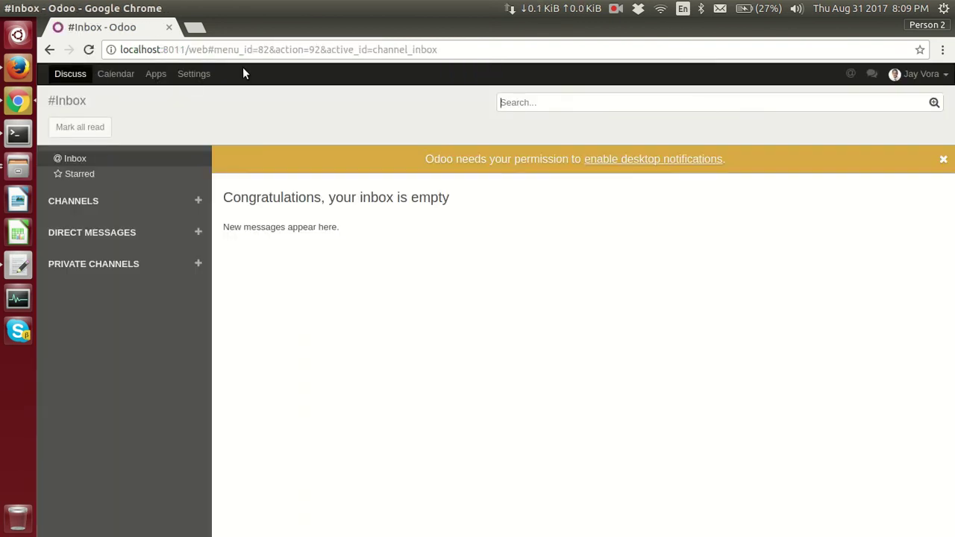
- Open the Microsoft account's new internal user record from Settings > Users
left_click(209, 74)
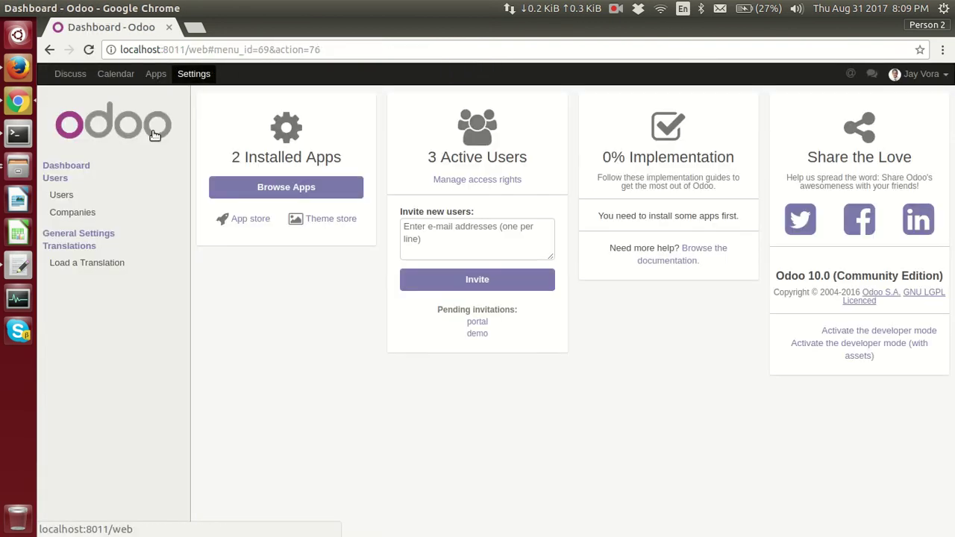
left_click(85, 192)
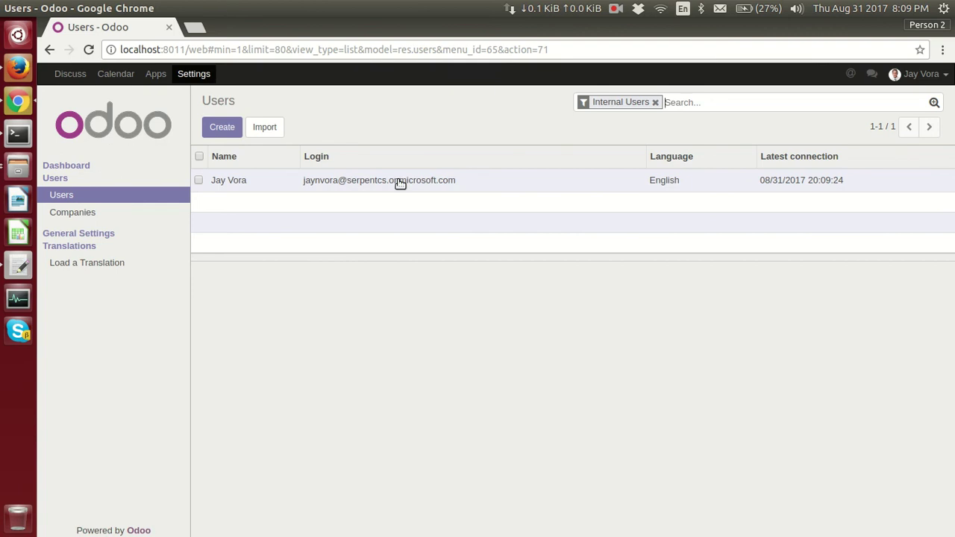
left_click_drag(348, 184, 506, 186)
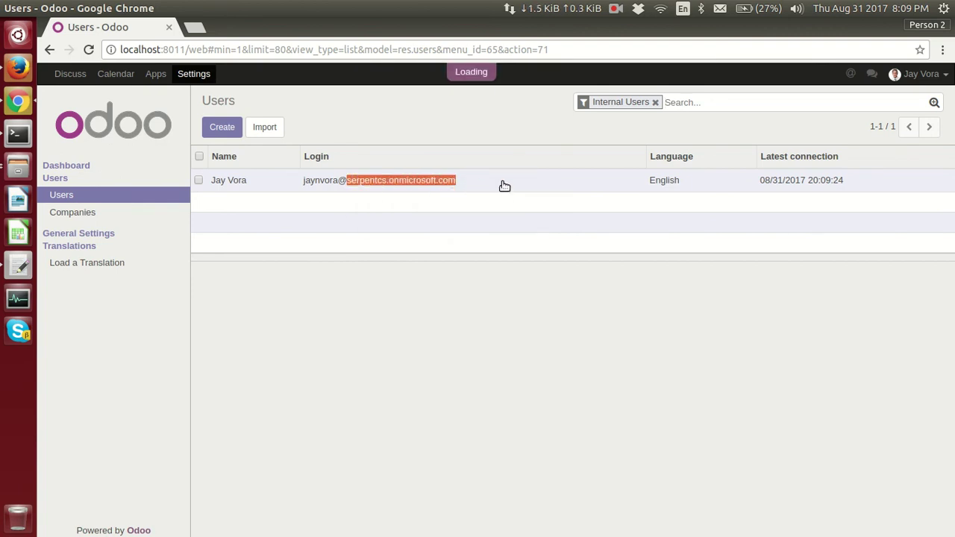